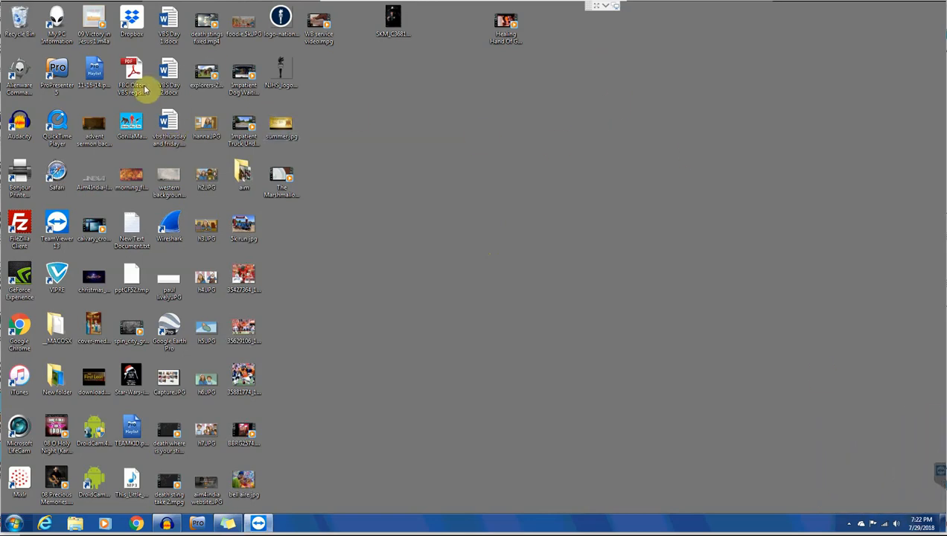
Launch ProPresenter 5 and dismiss the update notice.
click(59, 75)
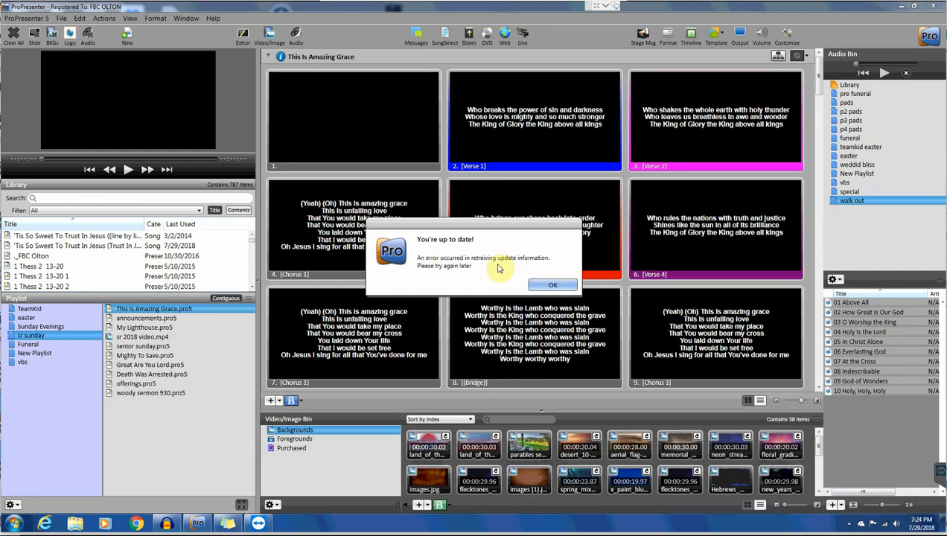
click(551, 287)
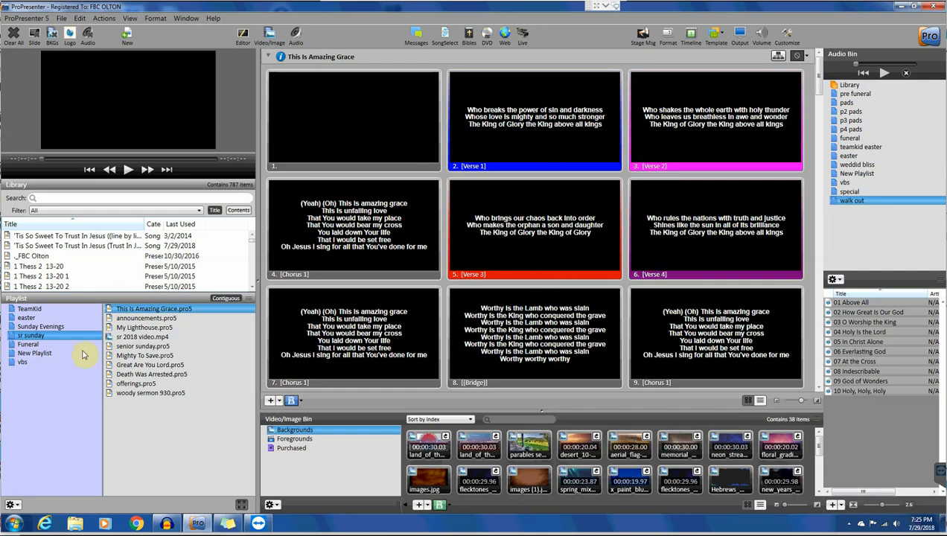
Add a PCO playlist from the Sunday Morning Worship plan "Parables-Rich Fool - Luke 12:15-21-August 5, 2018".
click(15, 505)
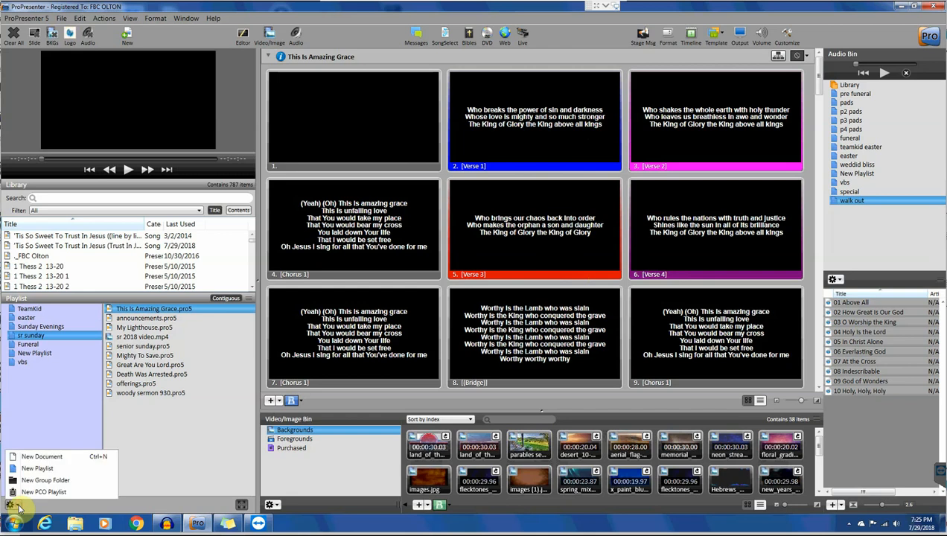
click(18, 505)
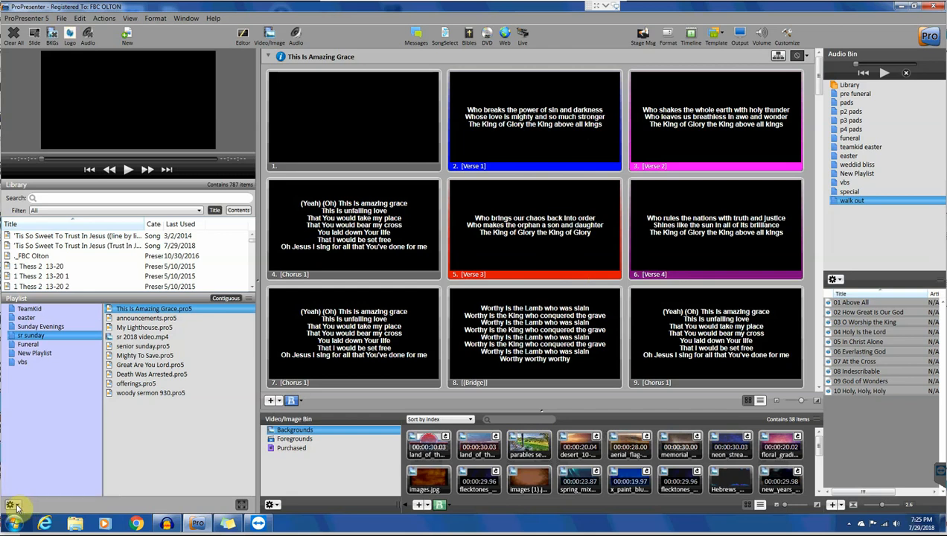
click(18, 505)
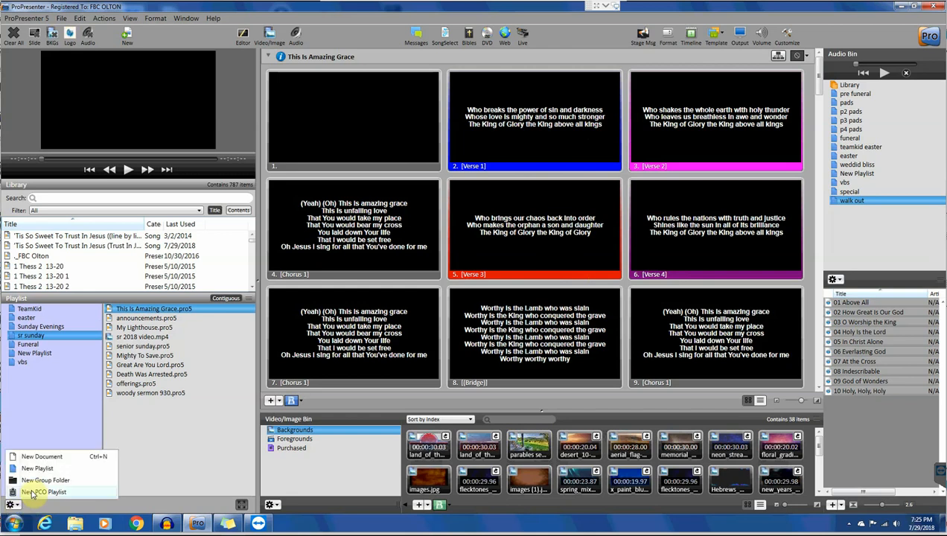
click(32, 494)
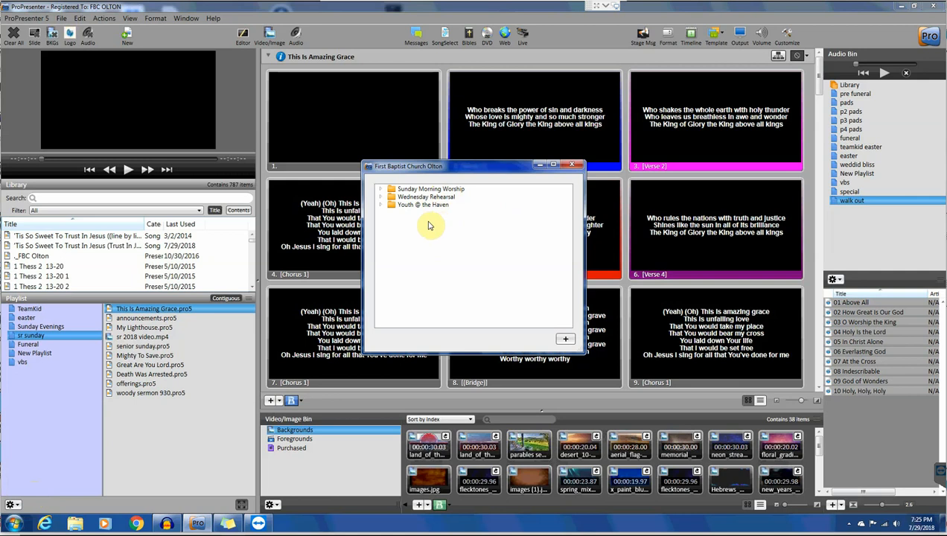
click(380, 190)
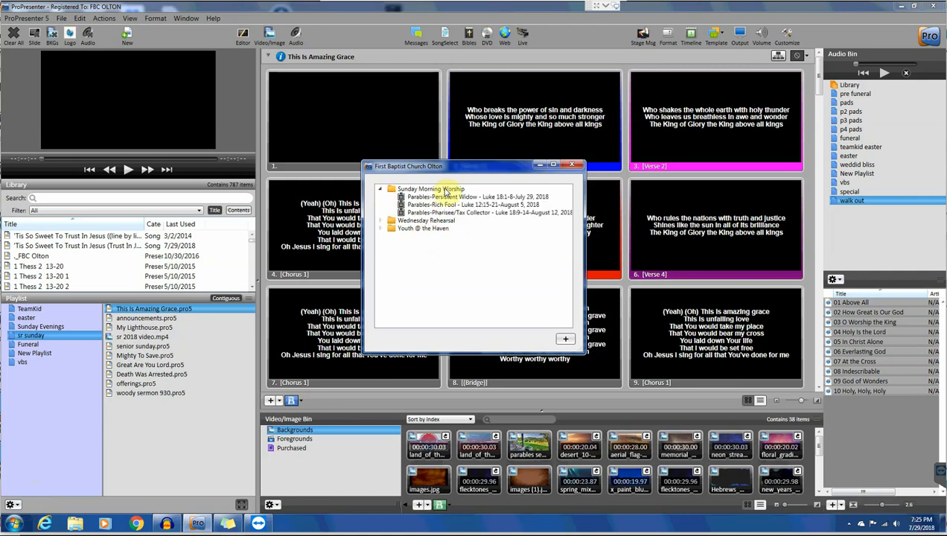
click(519, 204)
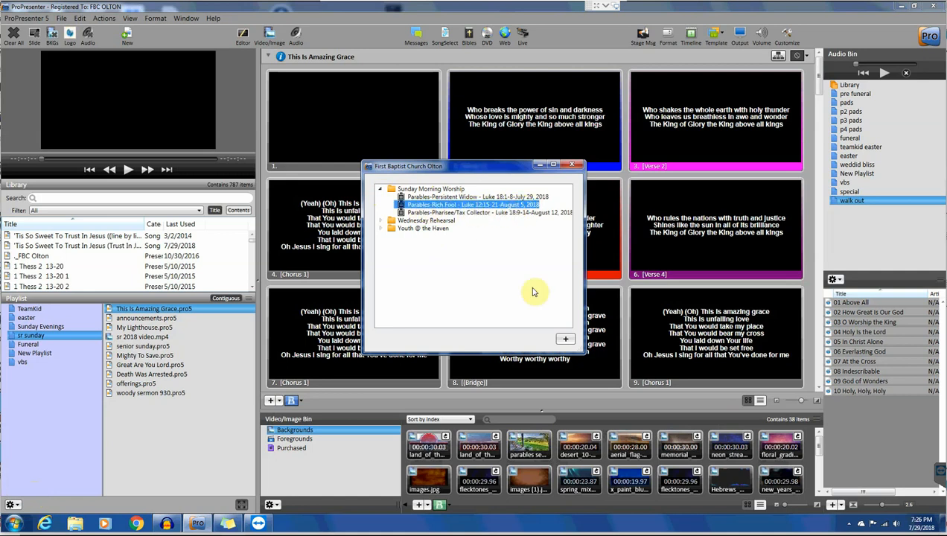
click(563, 341)
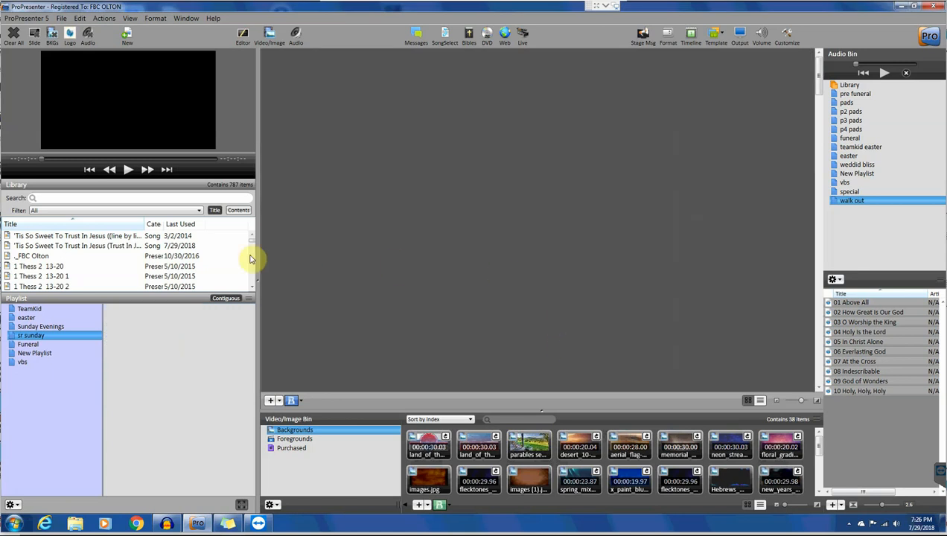
Open the imported Parables-Rich Fool playlist and review its slides down to the unlinked Announcements item.
click(95, 343)
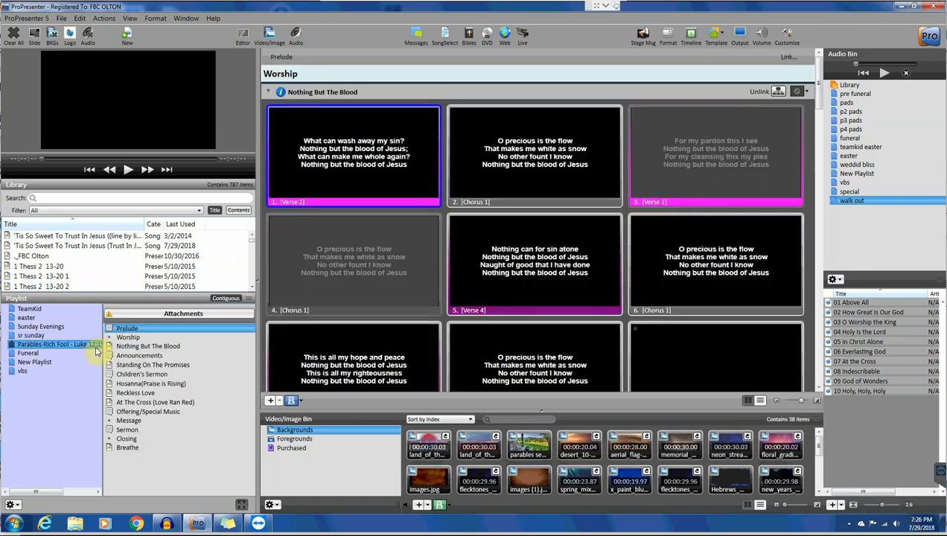
click(49, 347)
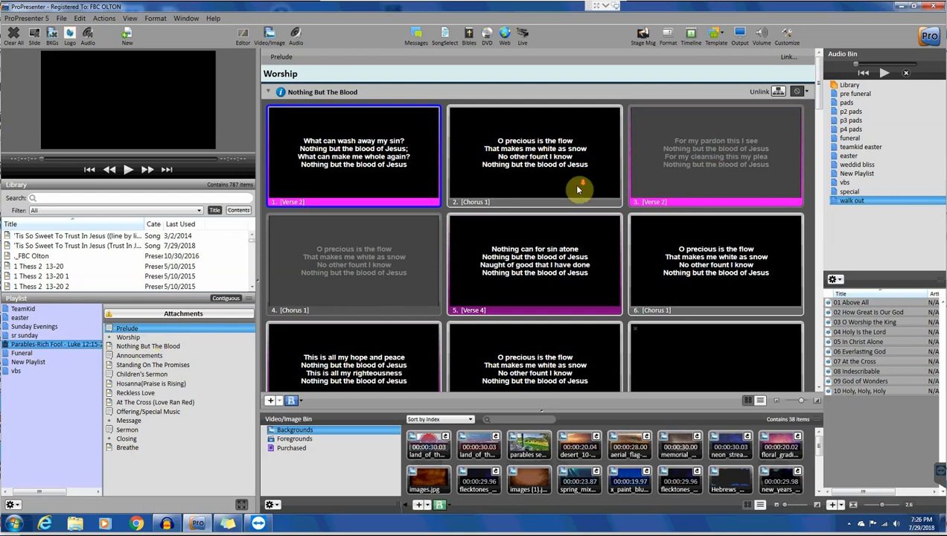
scroll(572, 184, down, 3)
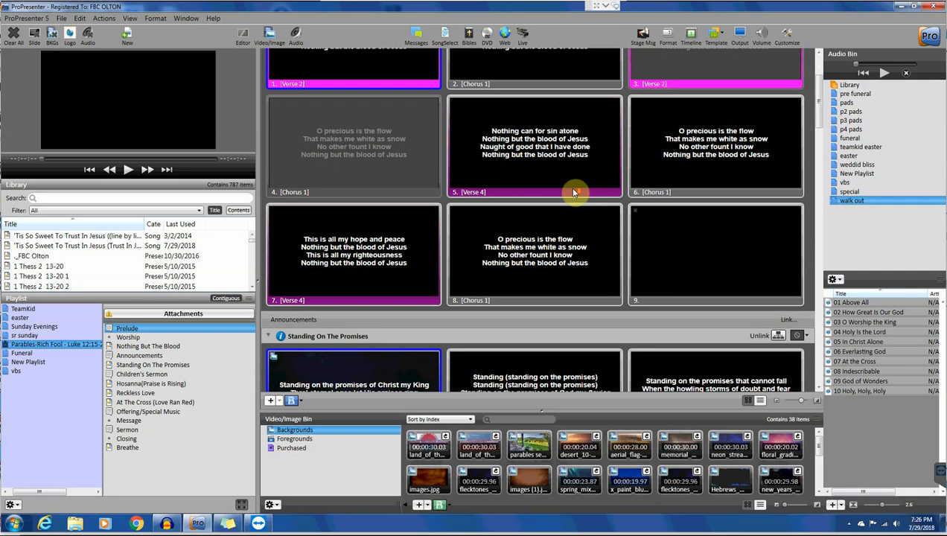
scroll(571, 188, down, 2)
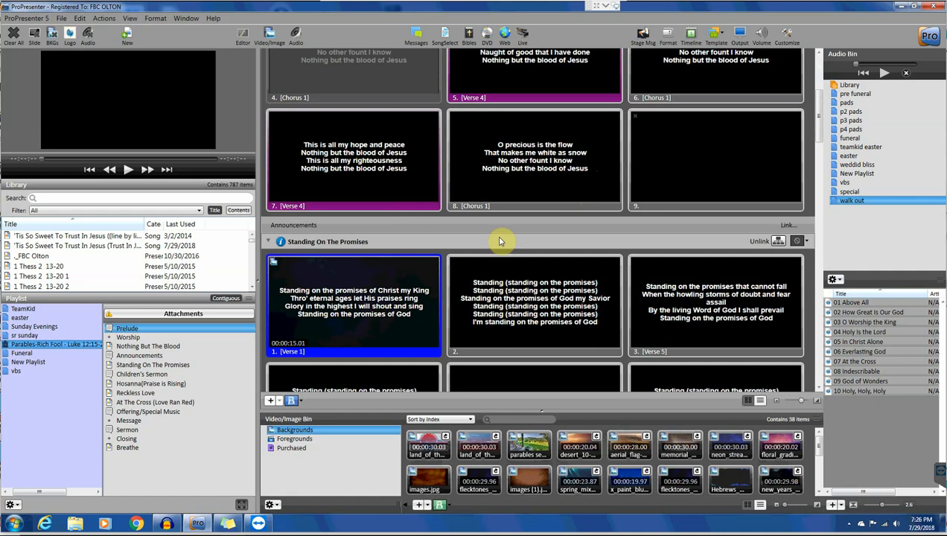
Search the library for "announce" and preview the announcements document.
click(167, 196)
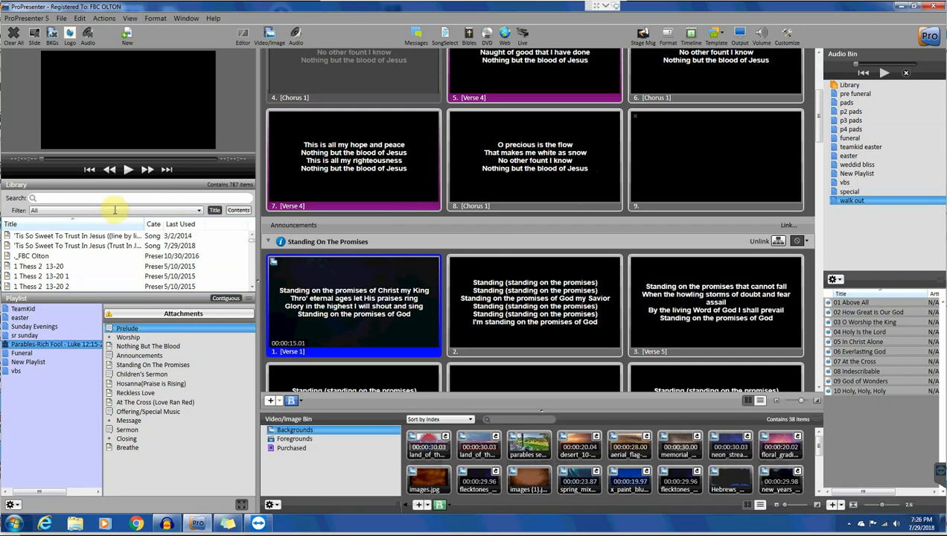
text(announce)
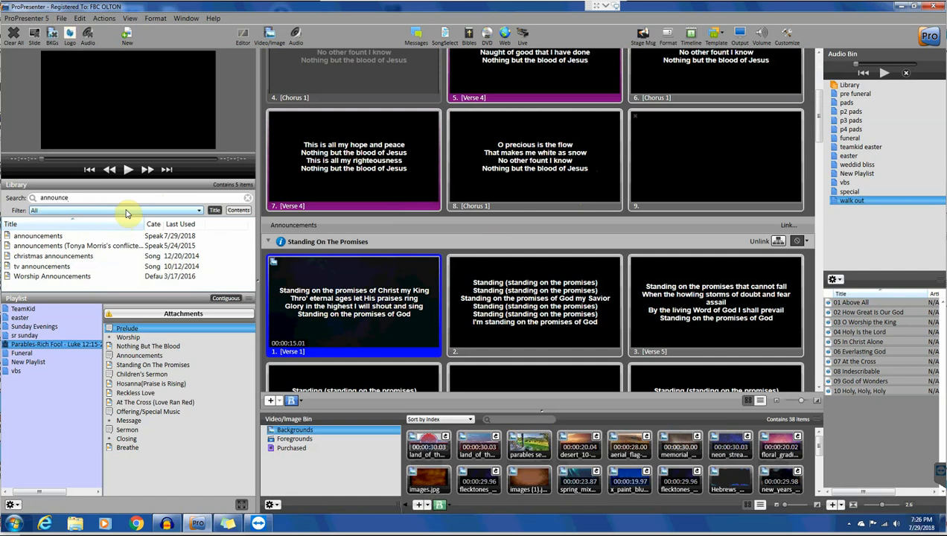
click(39, 237)
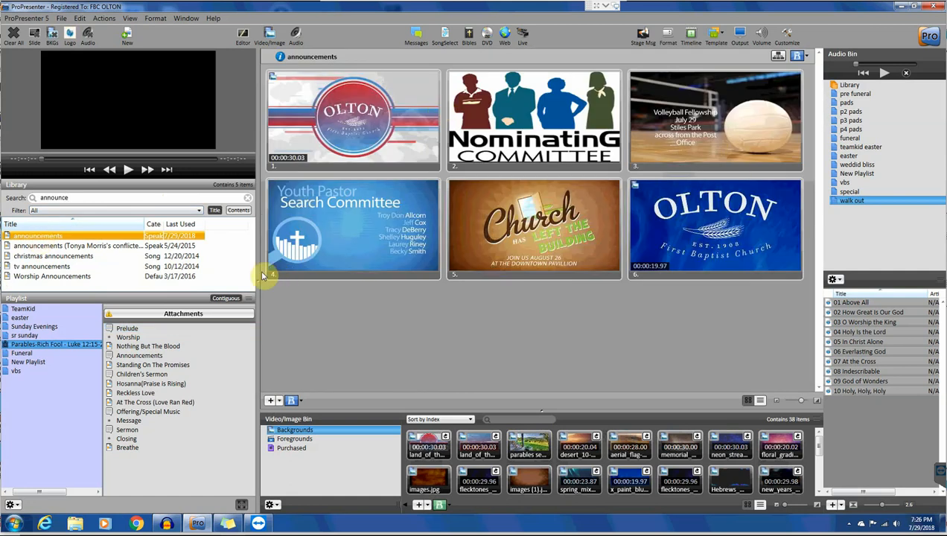
click(73, 347)
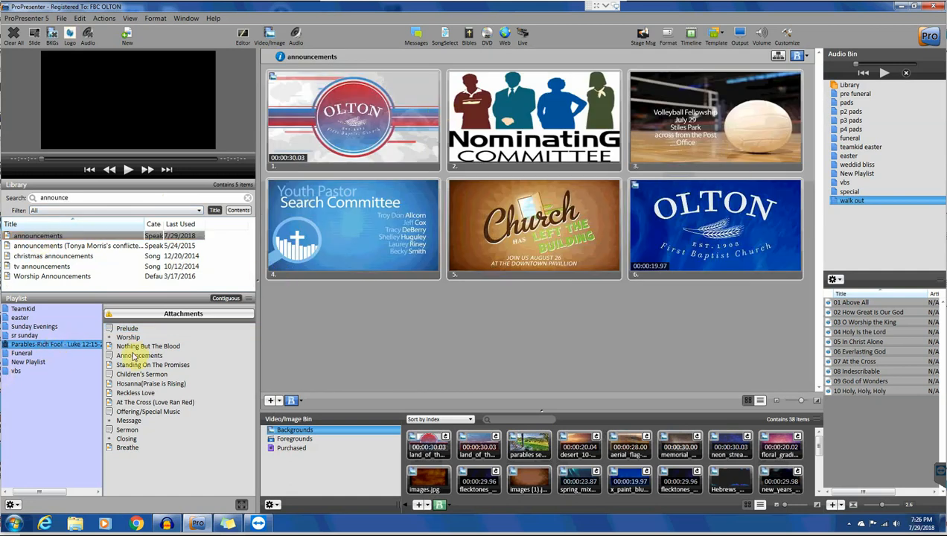
Link the library's announcements document to the Announcements item of the Parables-Rich Fool playlist.
click(133, 356)
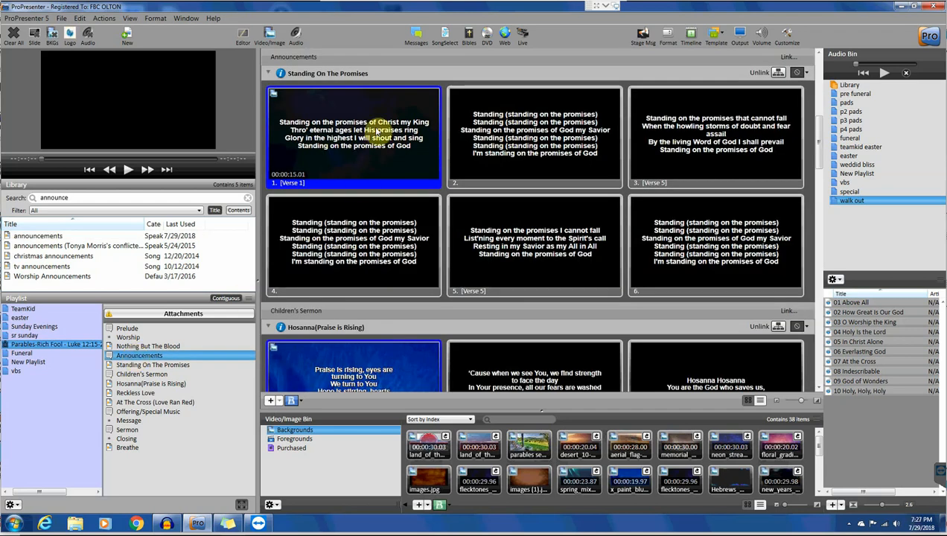
scroll(363, 198, up, 3)
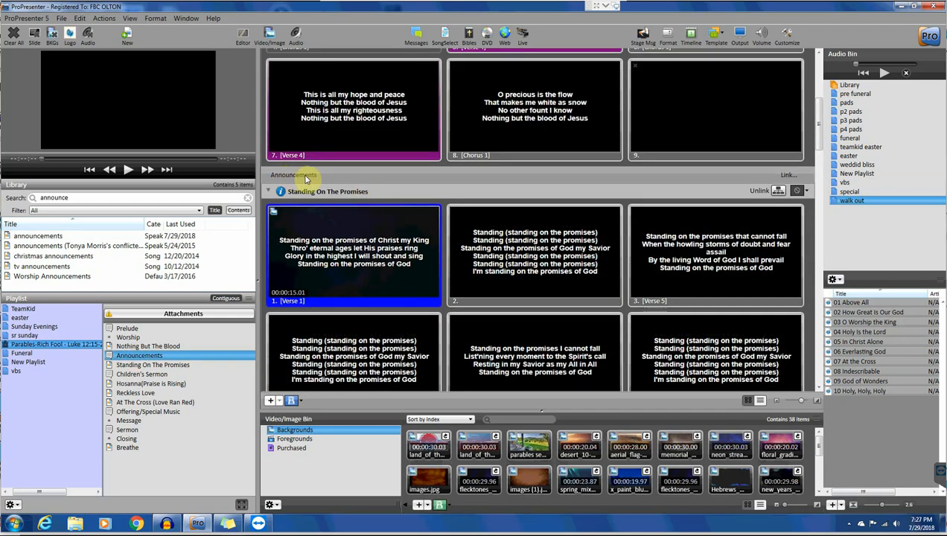
click(786, 177)
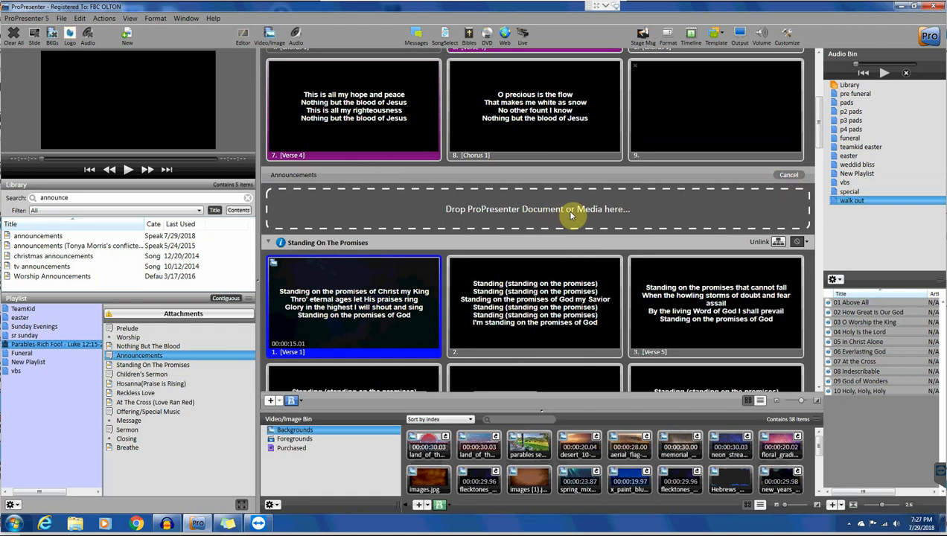
click(31, 237)
drag(82, 238, 317, 205)
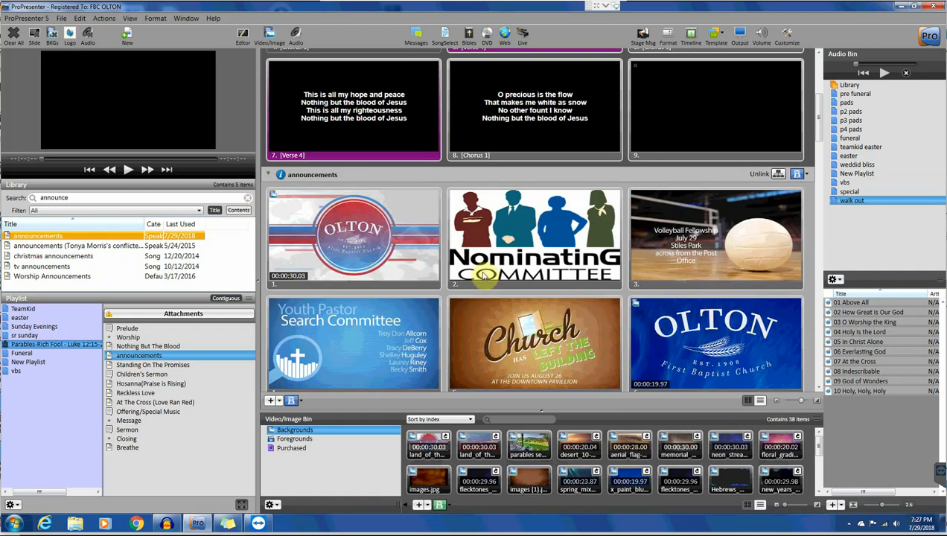
Search the library for "childrens" and link the childrens sermon document to the playlist's Children's Sermon item.
scroll(646, 258, down, 2)
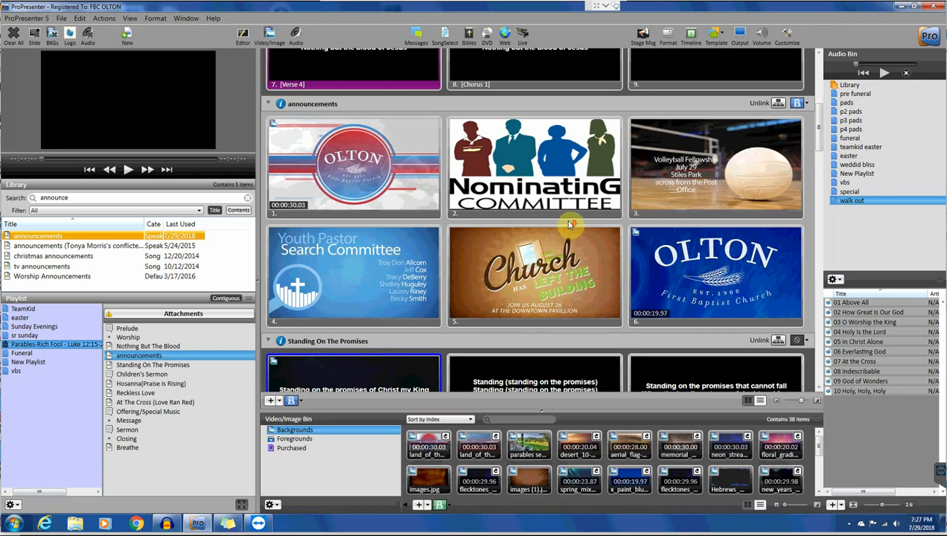
scroll(569, 223, down, 3)
scroll(569, 223, down, 2)
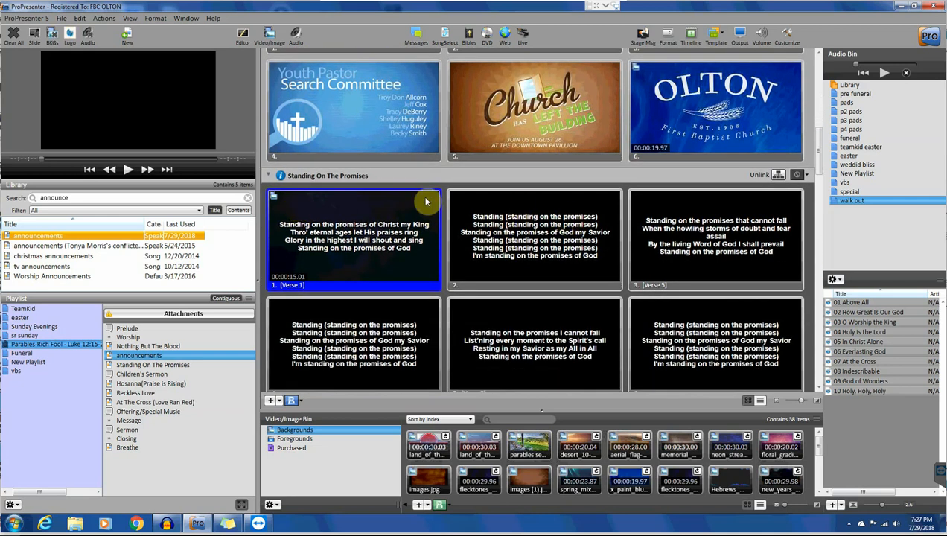
scroll(429, 203, down, 3)
scroll(360, 192, down, 3)
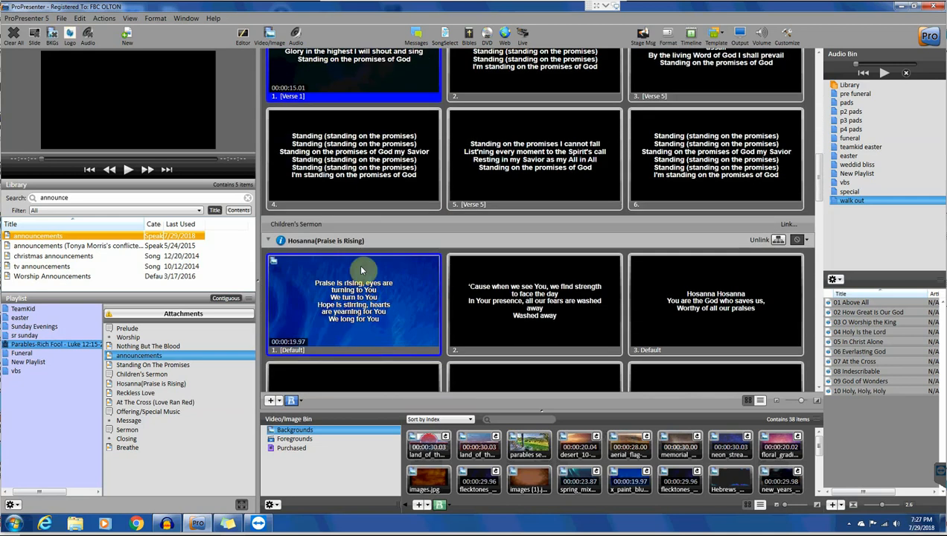
scroll(367, 279, down, 2)
scroll(366, 279, down, 1)
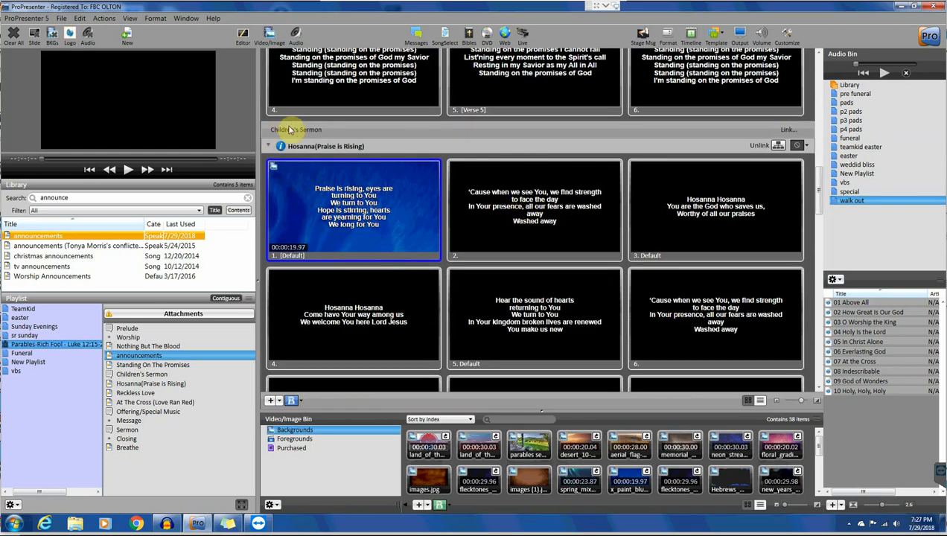
click(82, 197)
double_click(78, 195)
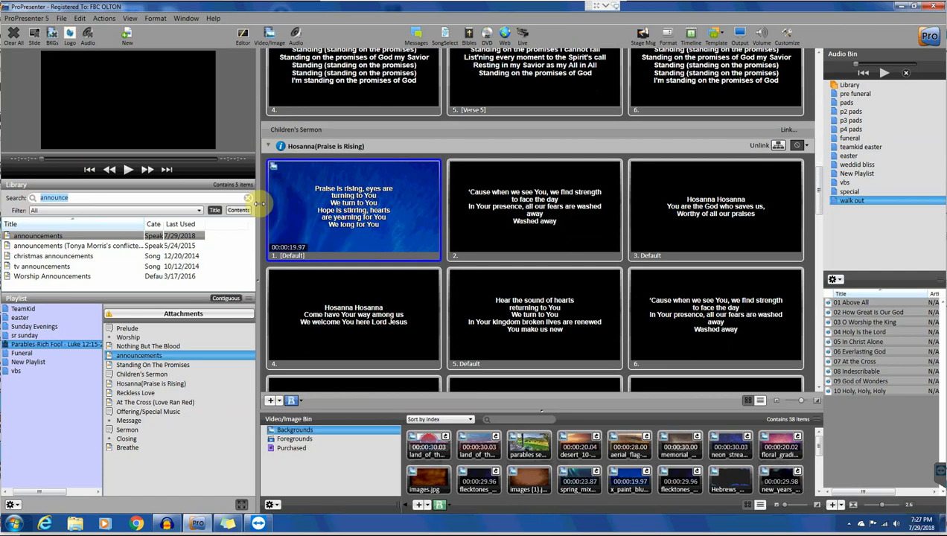
text(child)
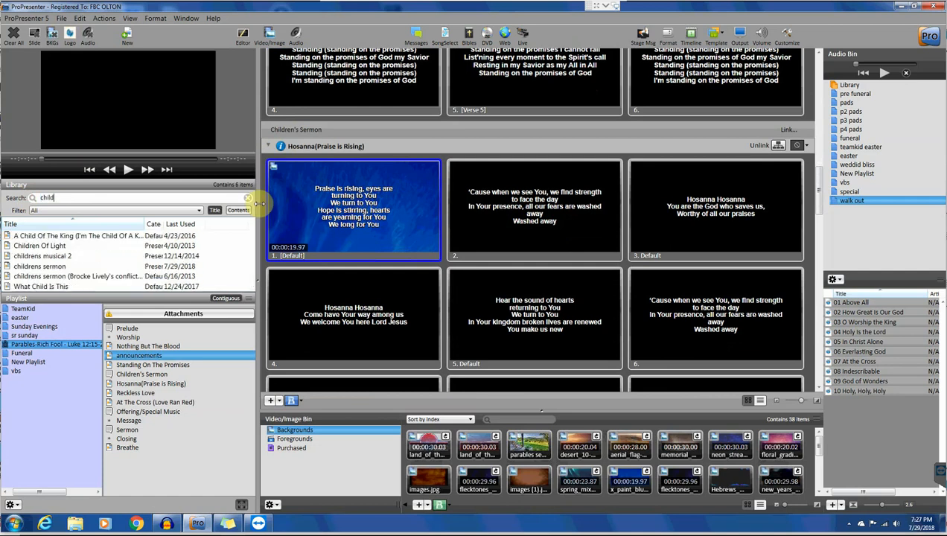
text(rens)
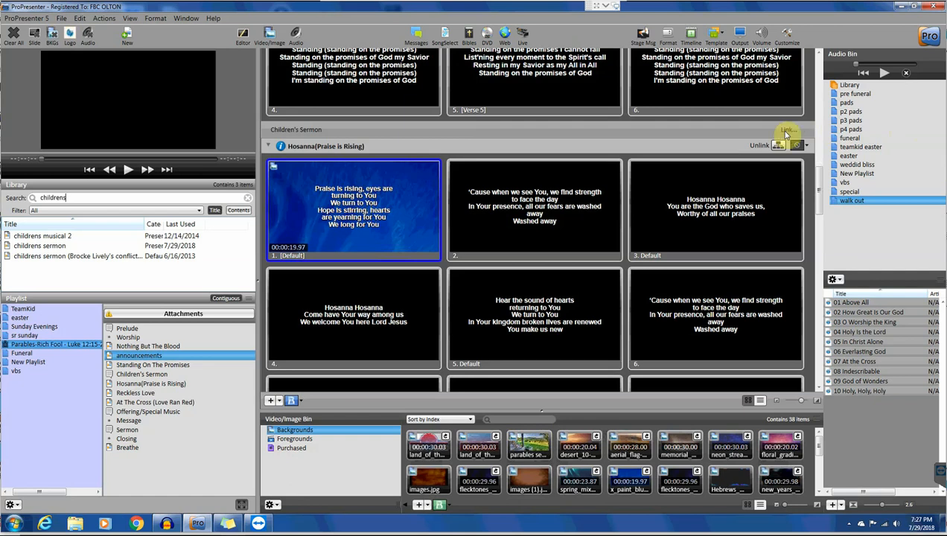
click(781, 132)
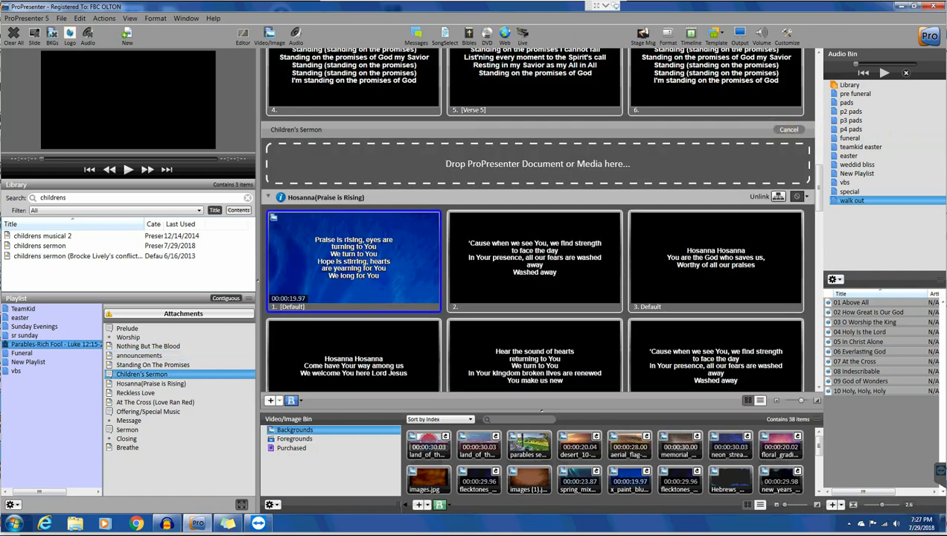
drag(33, 246, 367, 173)
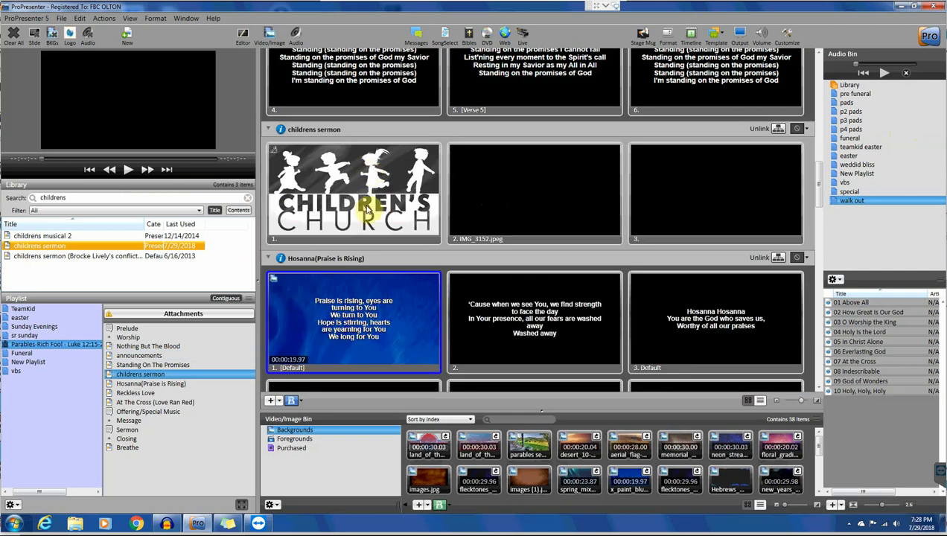
Open the Offering/Special Music item of the playlist for linking and search the library for "offerings".
scroll(367, 210, down, 10)
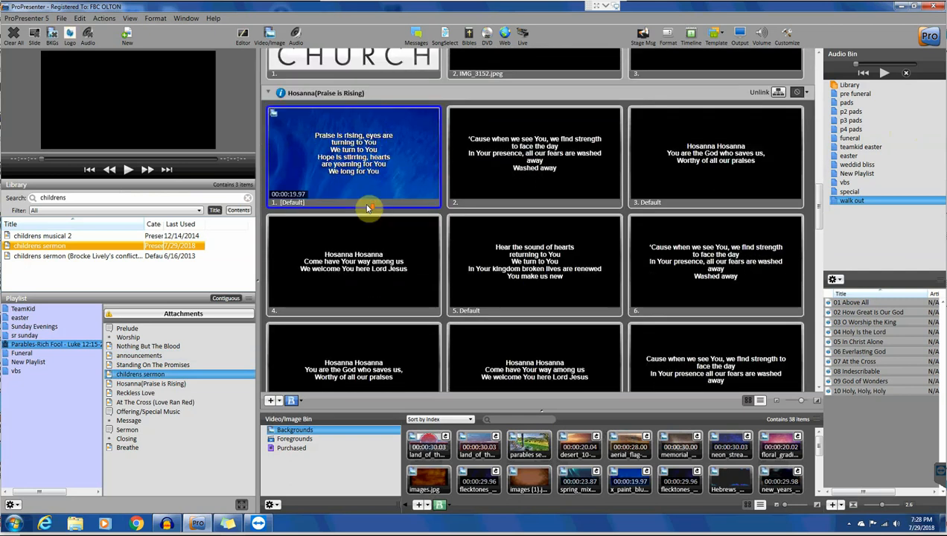
scroll(367, 209, down, 10)
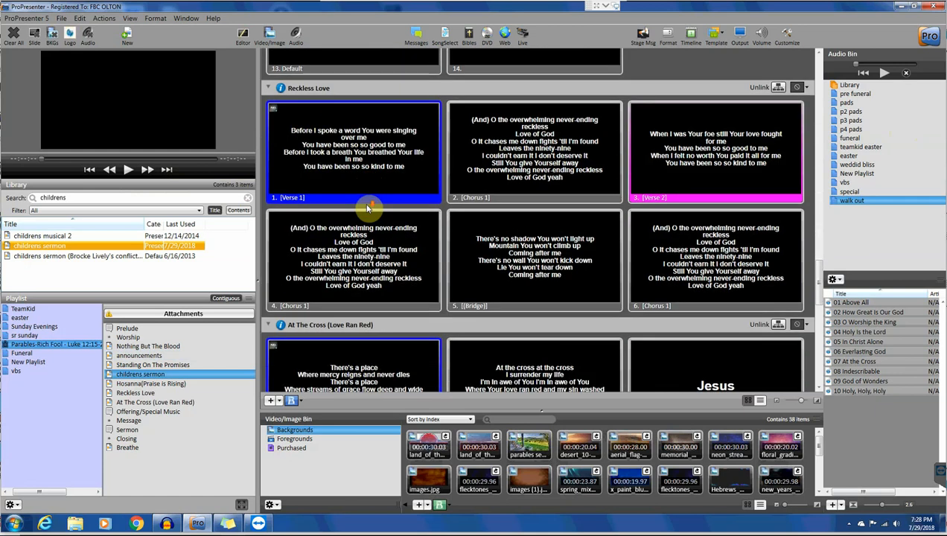
scroll(367, 209, down, 8)
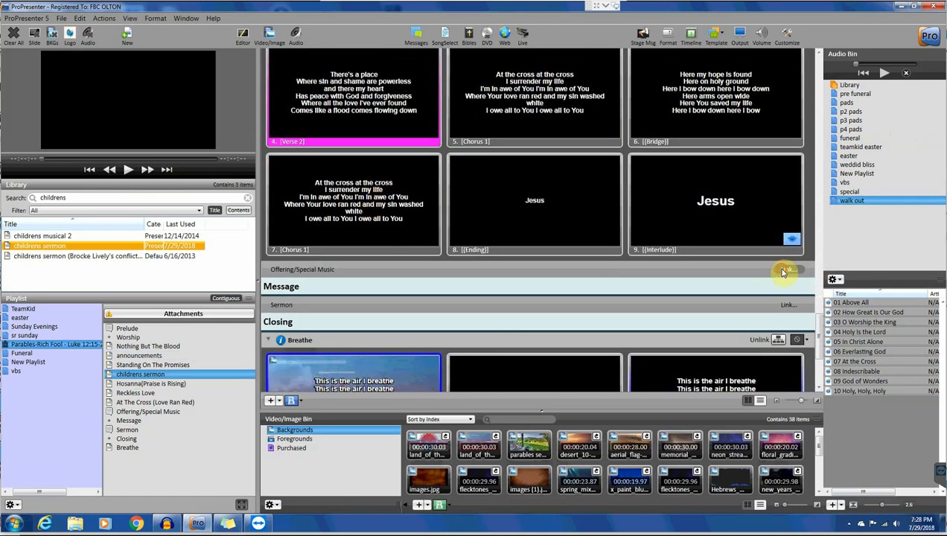
click(783, 271)
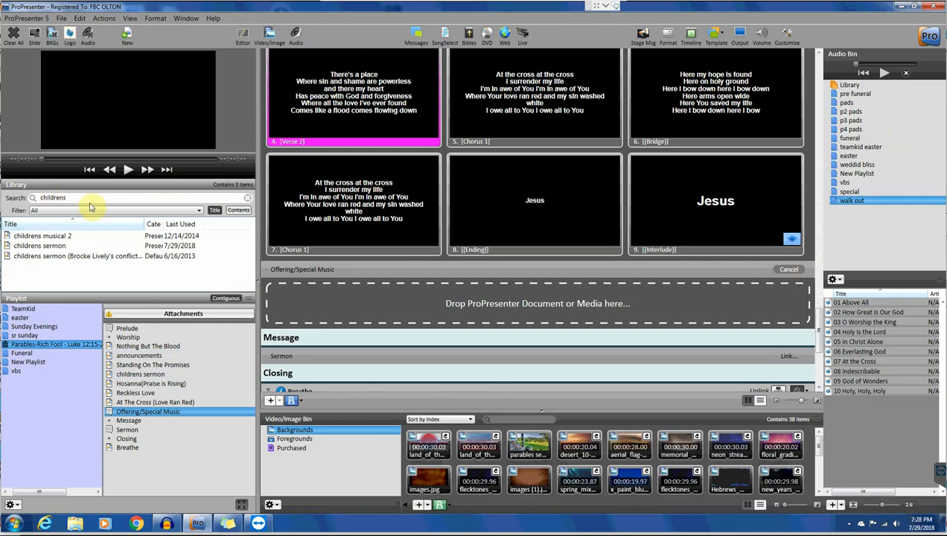
drag(86, 199, 1, 196)
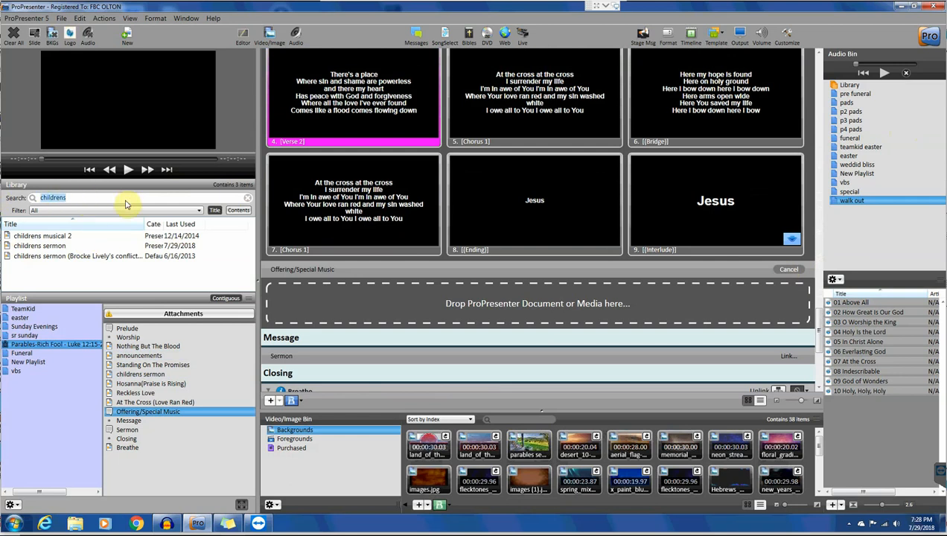
text(offer)
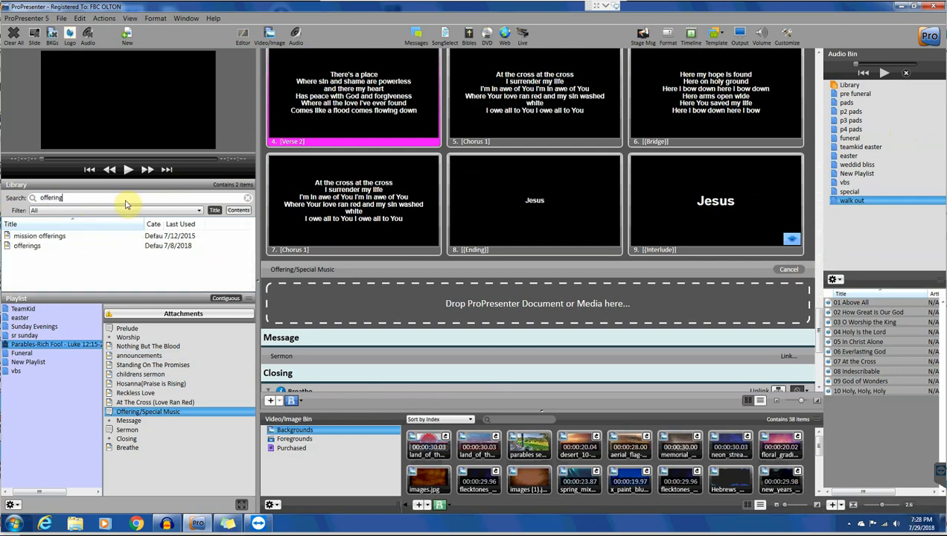
text(ings)
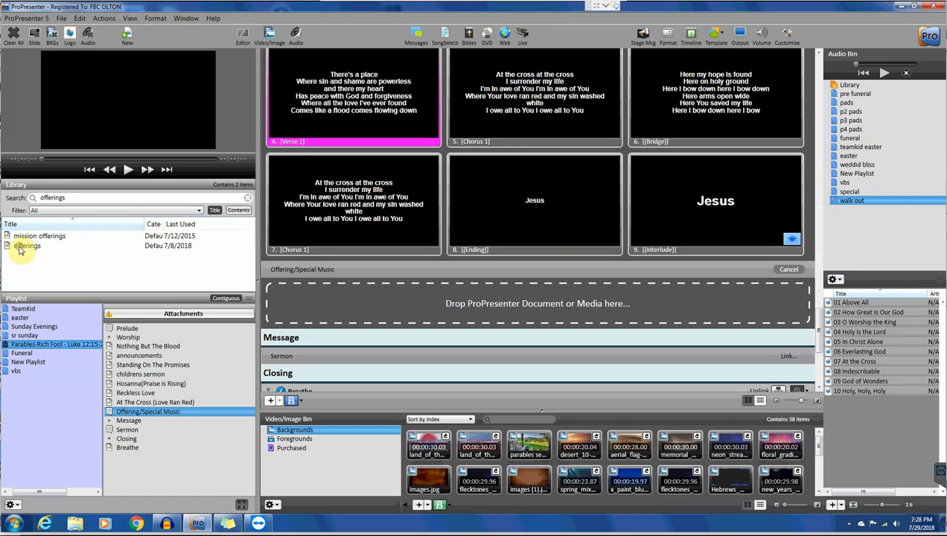
Link the library's offerings document to the playlist's Offering/Special Music item.
click(21, 246)
drag(19, 250, 45, 253)
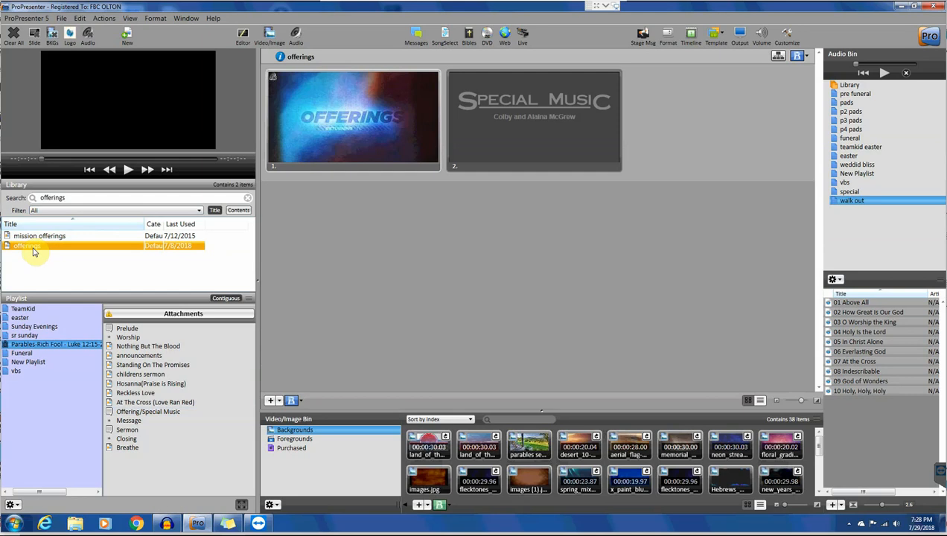
click(149, 412)
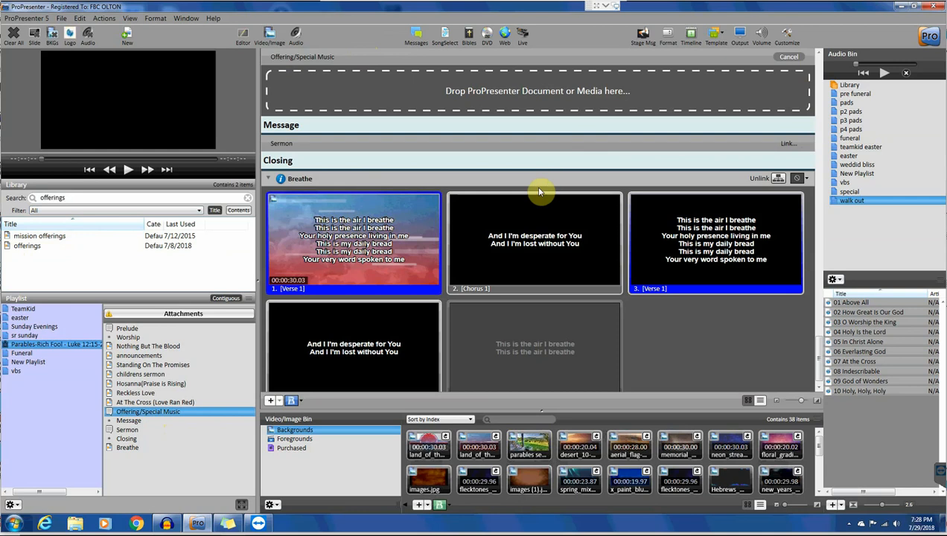
scroll(539, 190, up, 3)
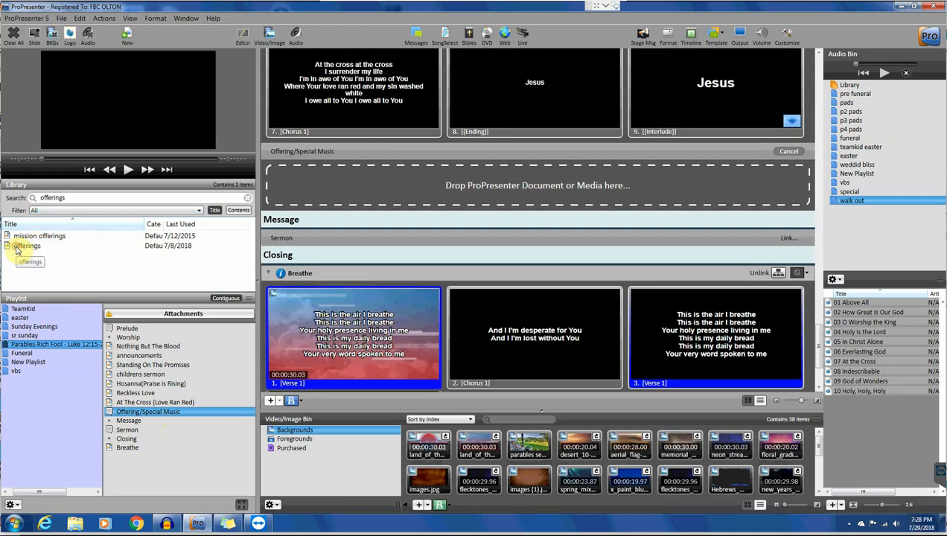
click(16, 248)
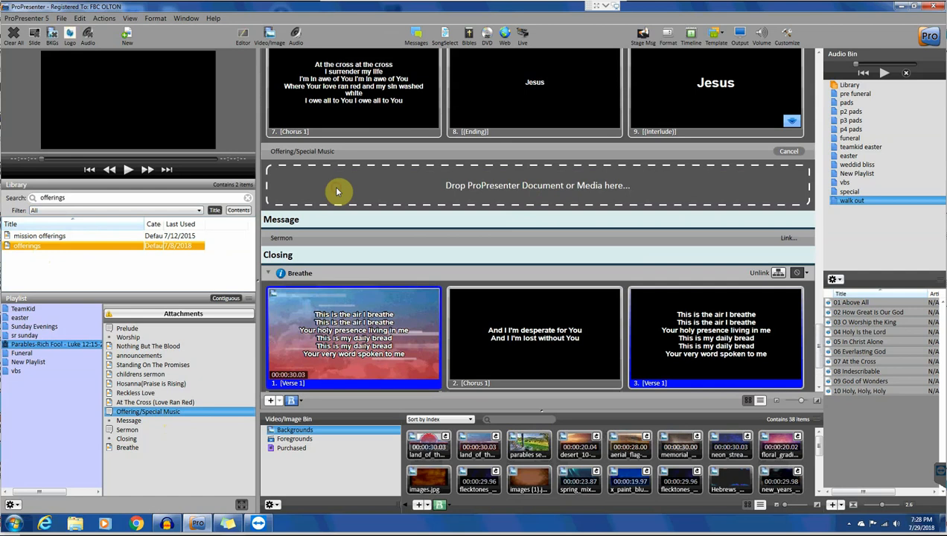
click(113, 244)
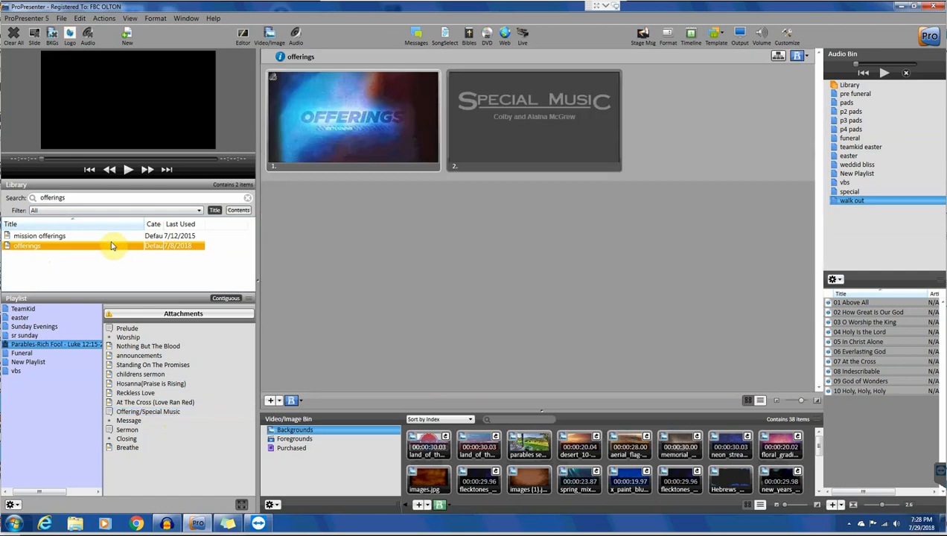
click(138, 412)
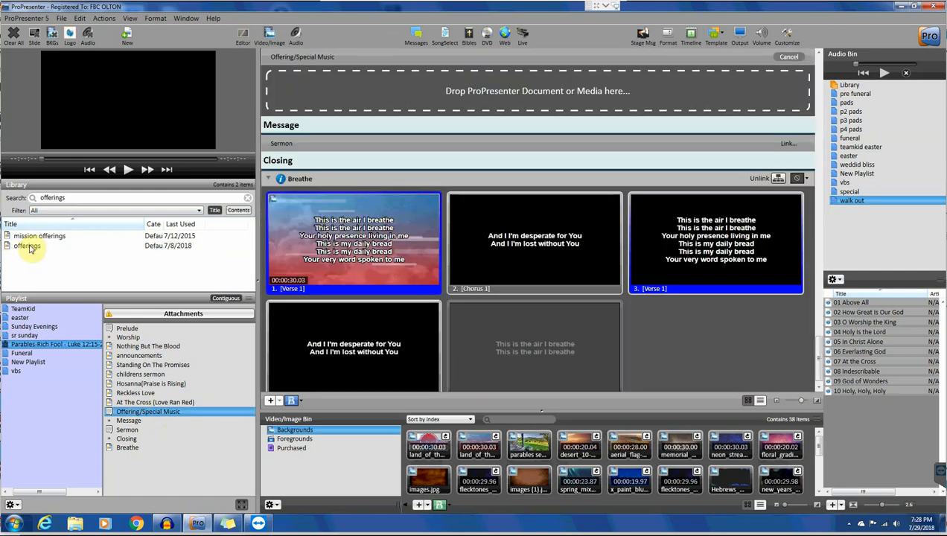
drag(28, 248, 360, 97)
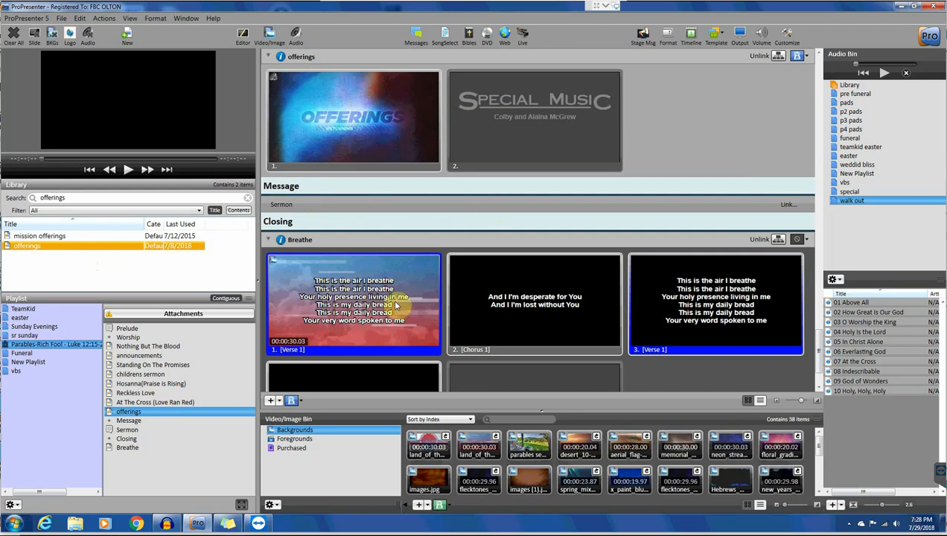
Review the playlist back to its beginning and show the first slide of Nothing But The Blood.
scroll(391, 306, down, 3)
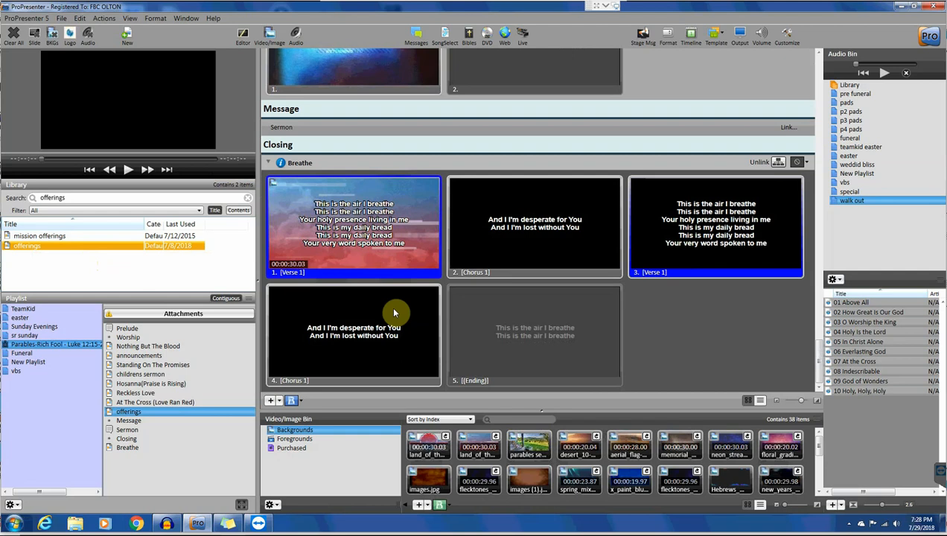
scroll(387, 309, up, 3)
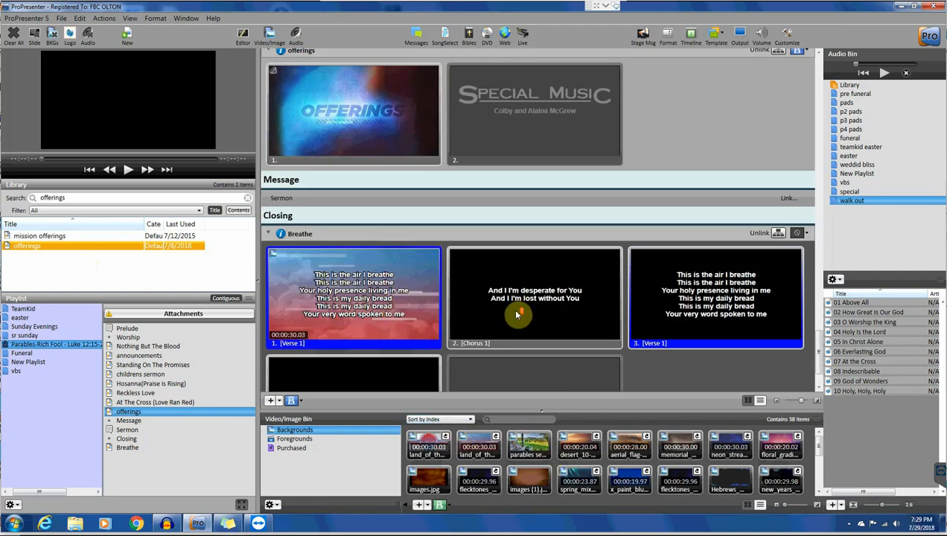
scroll(518, 317, up, 6)
scroll(515, 314, up, 12)
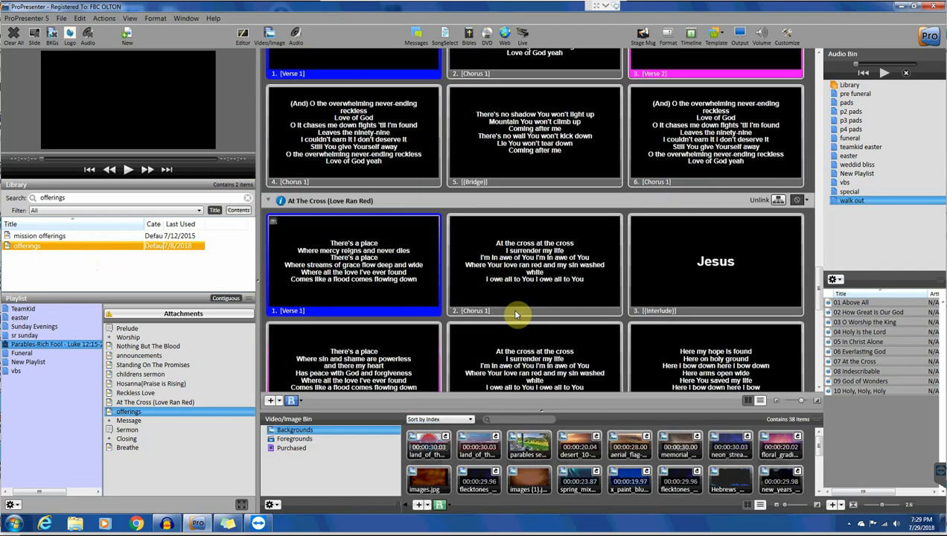
scroll(518, 311, up, 10)
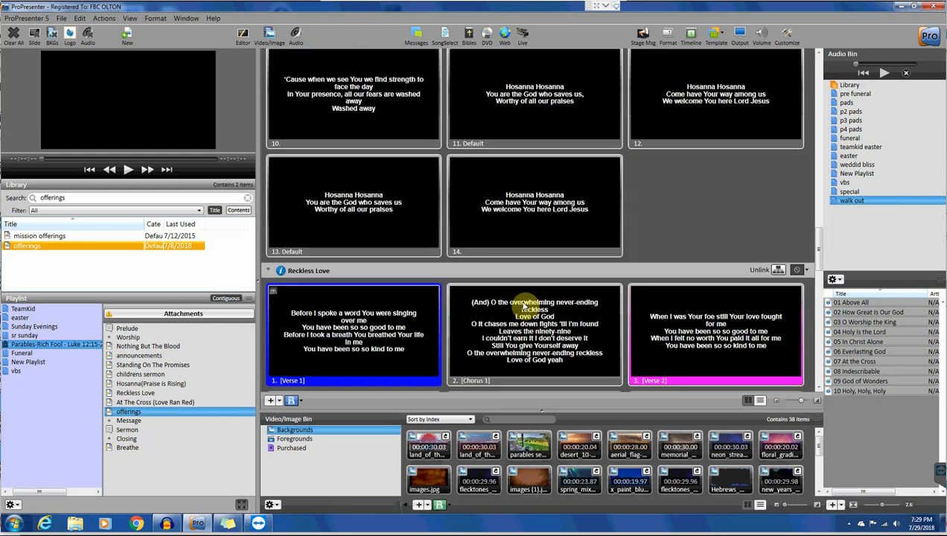
scroll(523, 306, up, 10)
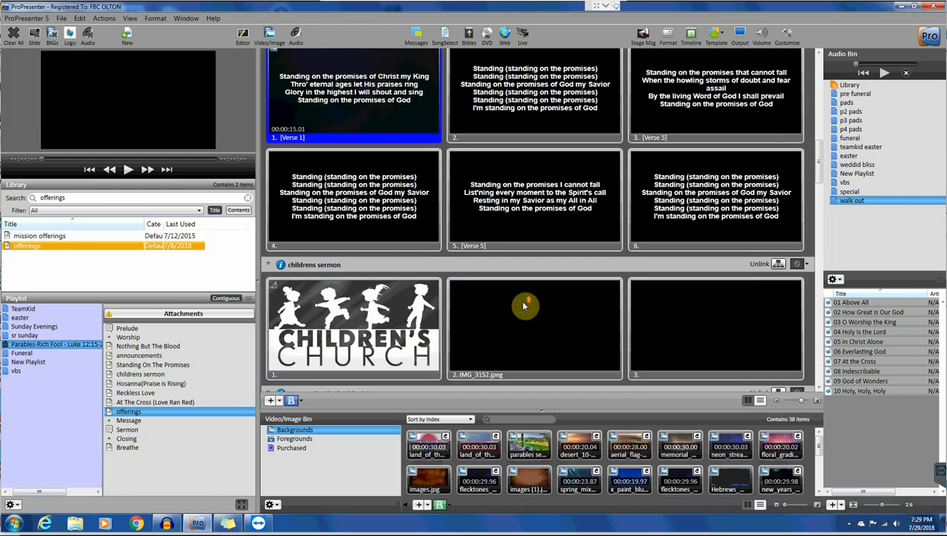
scroll(523, 306, up, 8)
scroll(523, 306, up, 8)
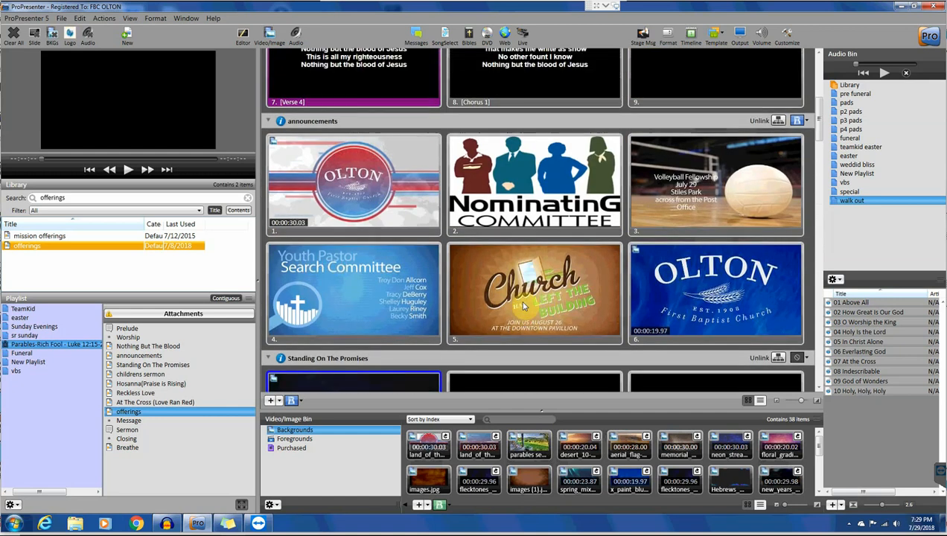
scroll(523, 306, up, 3)
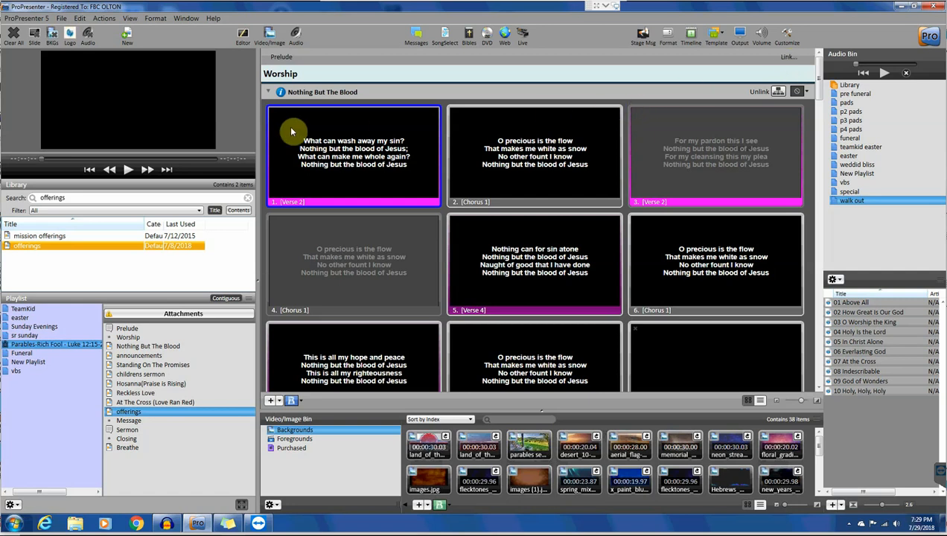
click(357, 162)
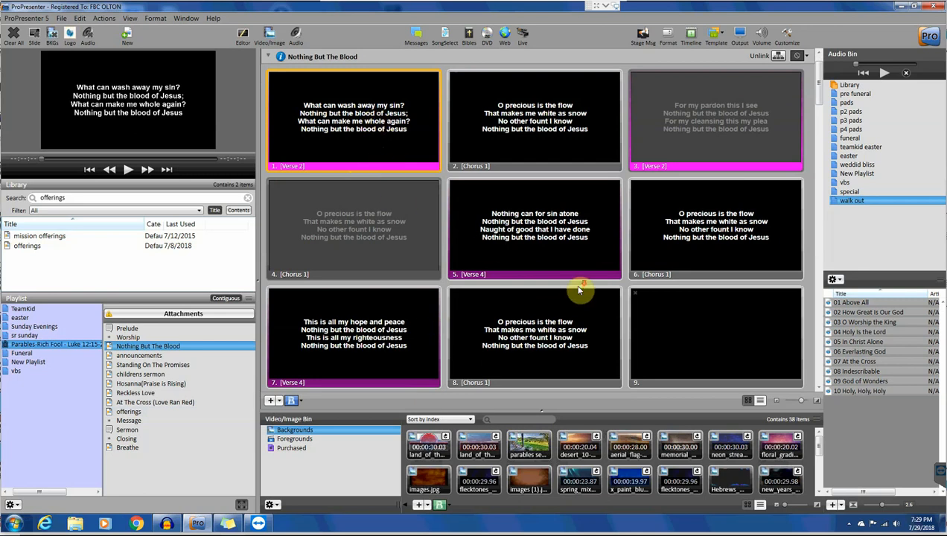
Look through the playlist's slides from Nothing But The Blood to Hosanna(Praise is Rising) and back to the announcements.
scroll(579, 291, down, 1)
scroll(579, 289, down, 5)
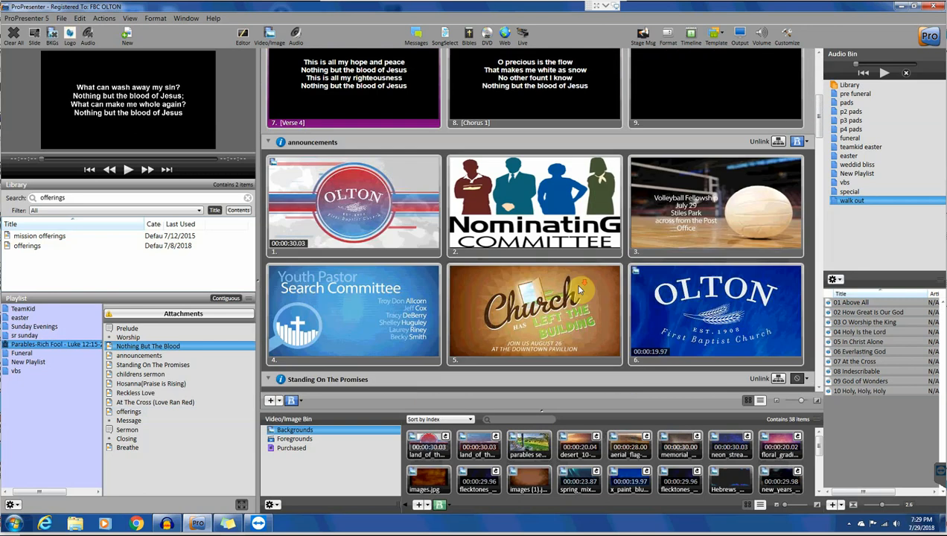
scroll(578, 290, down, 2)
scroll(579, 291, down, 2)
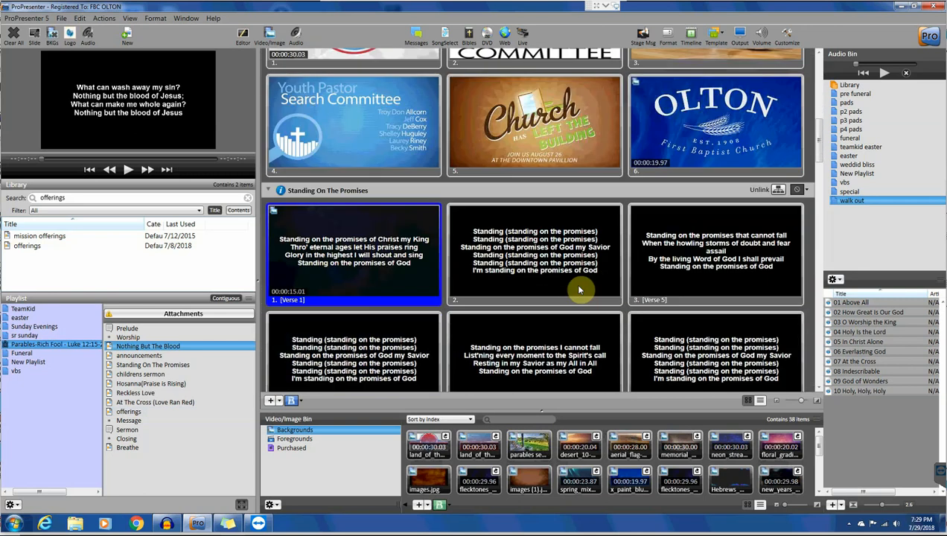
scroll(579, 291, down, 2)
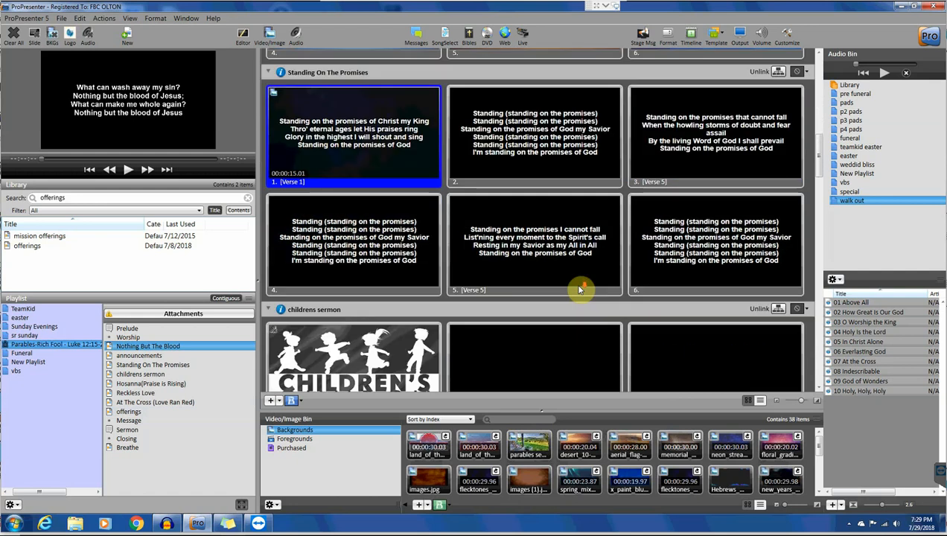
scroll(579, 290, down, 2)
scroll(578, 289, down, 2)
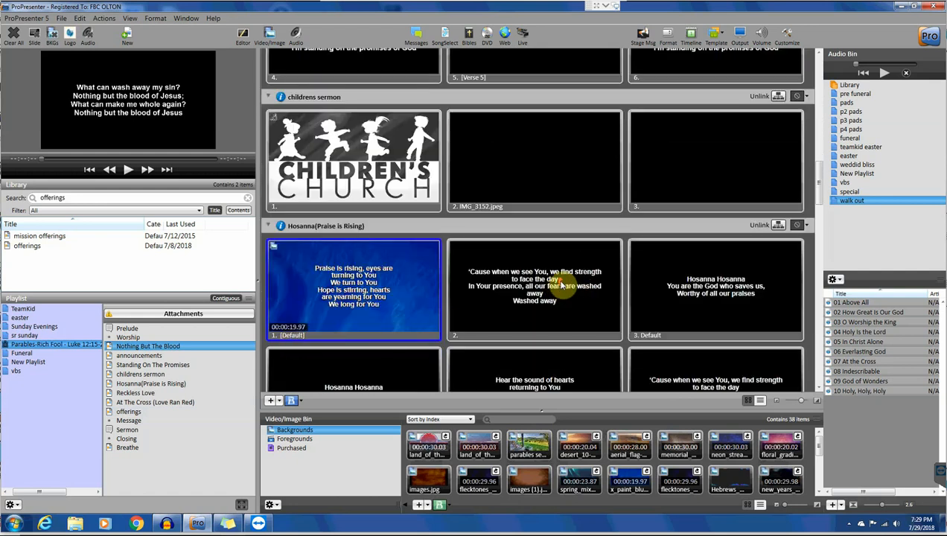
scroll(562, 282, up, 4)
scroll(563, 285, up, 15)
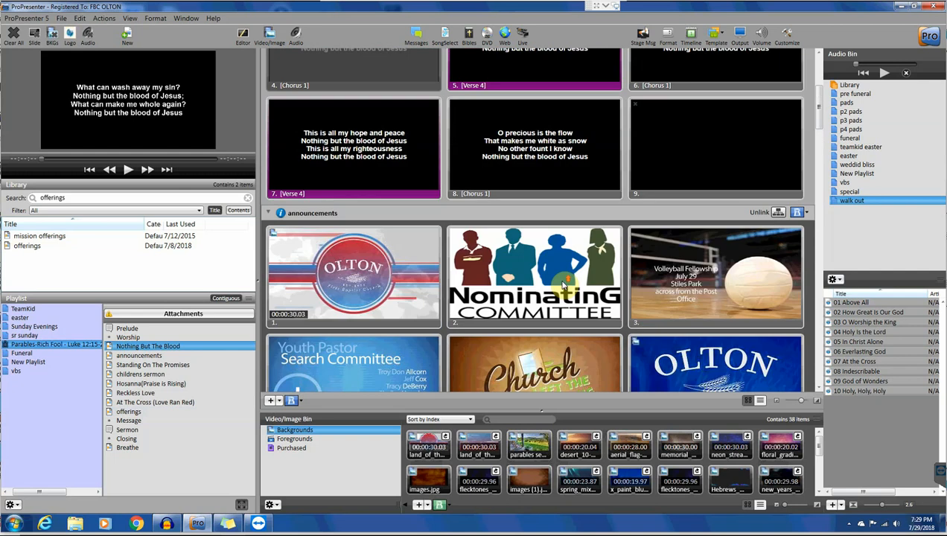